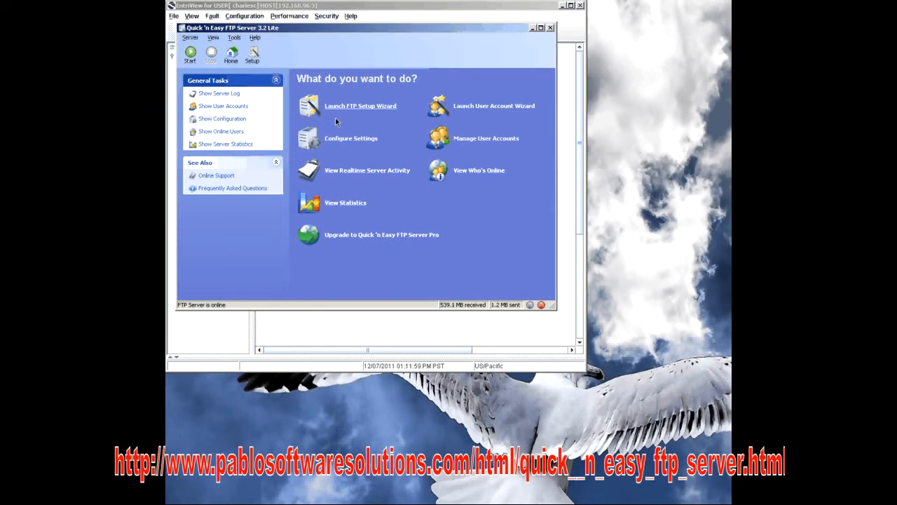
Step: Set the existing FTP user account's home directory to Desktop and start the FTP server
left_click(217, 106)
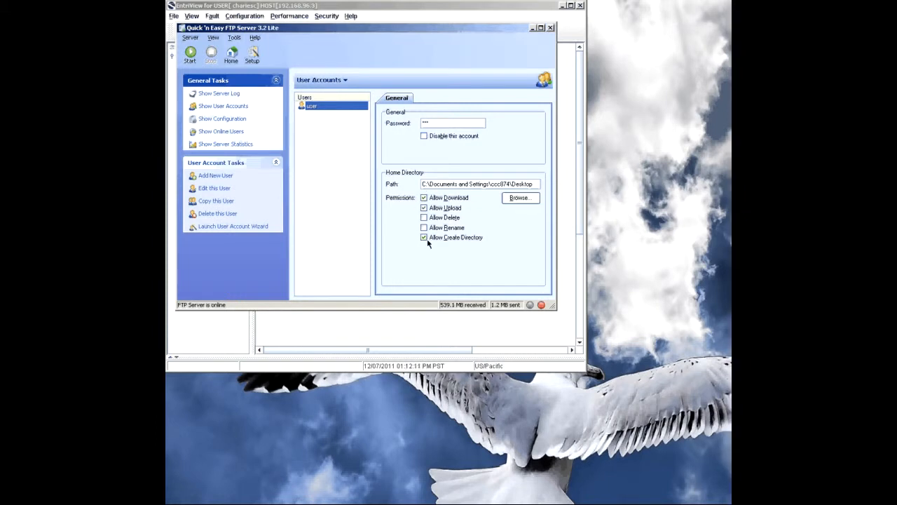
left_click(519, 198)
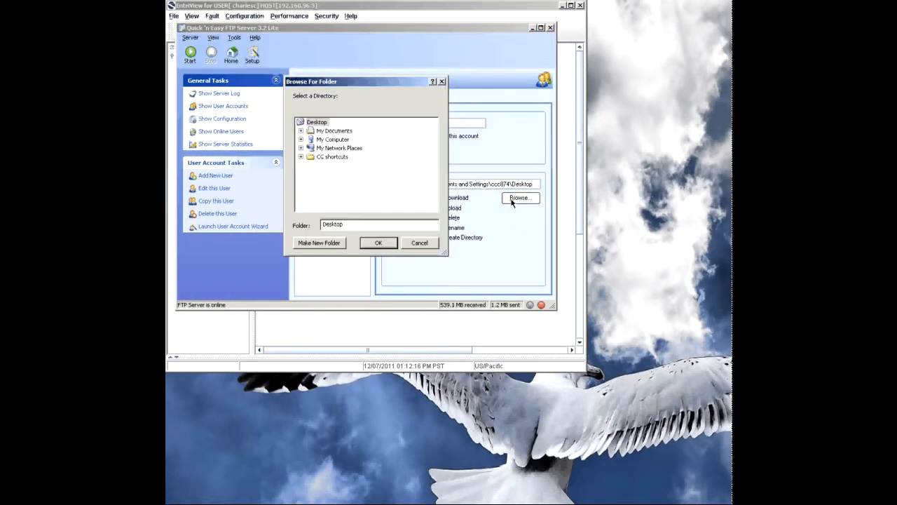
left_click(315, 122)
left_click(379, 242)
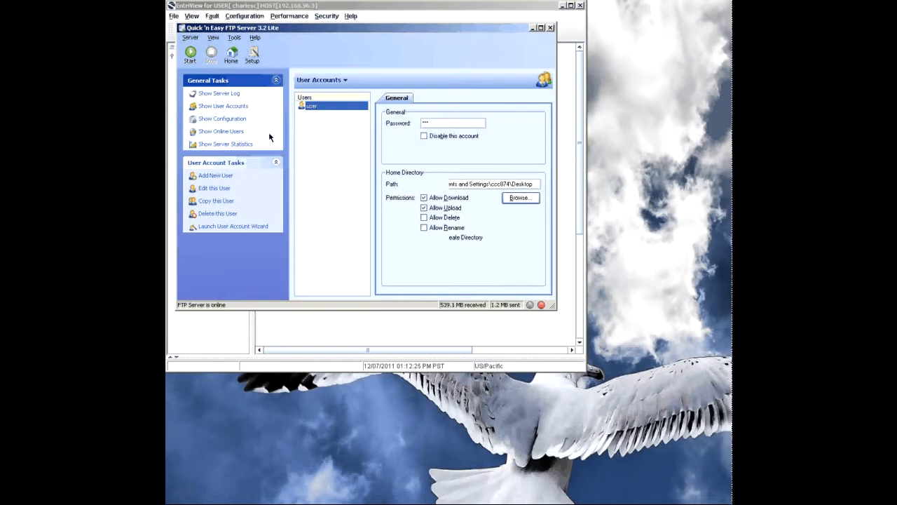
left_click(190, 55)
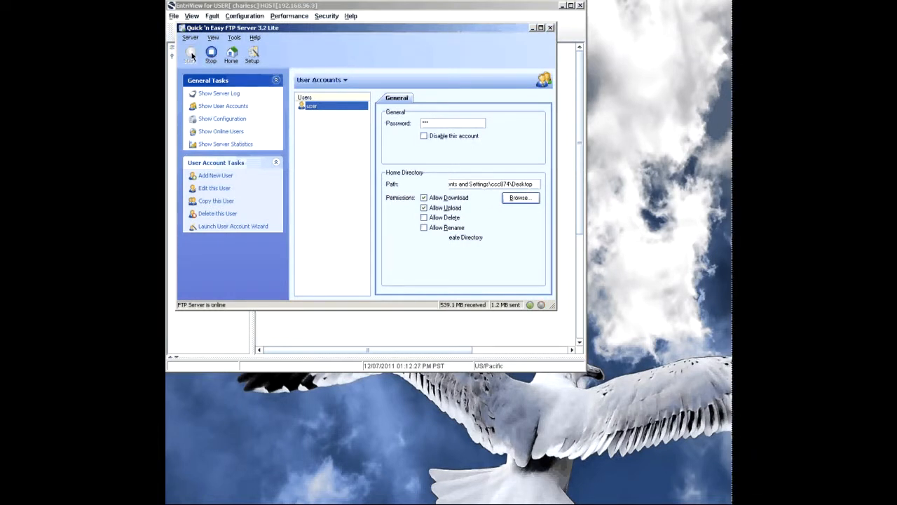
left_click(533, 28)
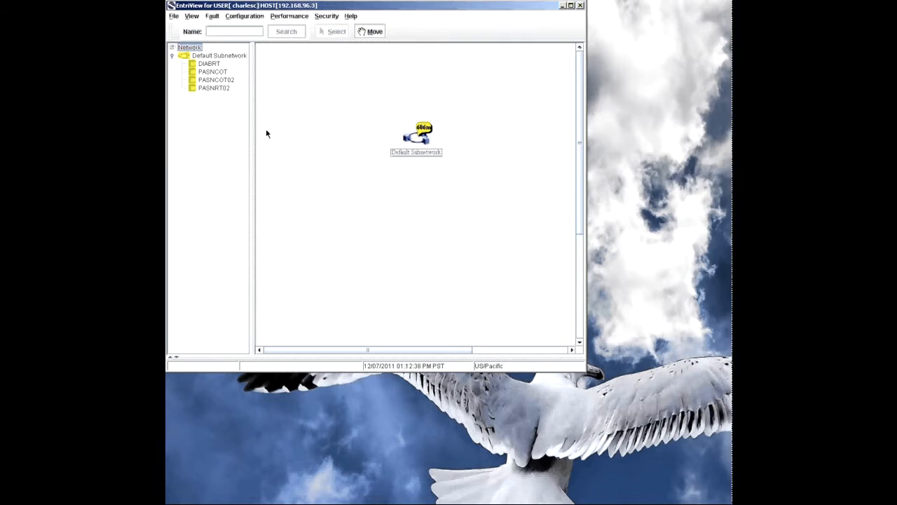
Step: In EntriView's Software Management, open the testbackup file server entry for editing
left_click(237, 17)
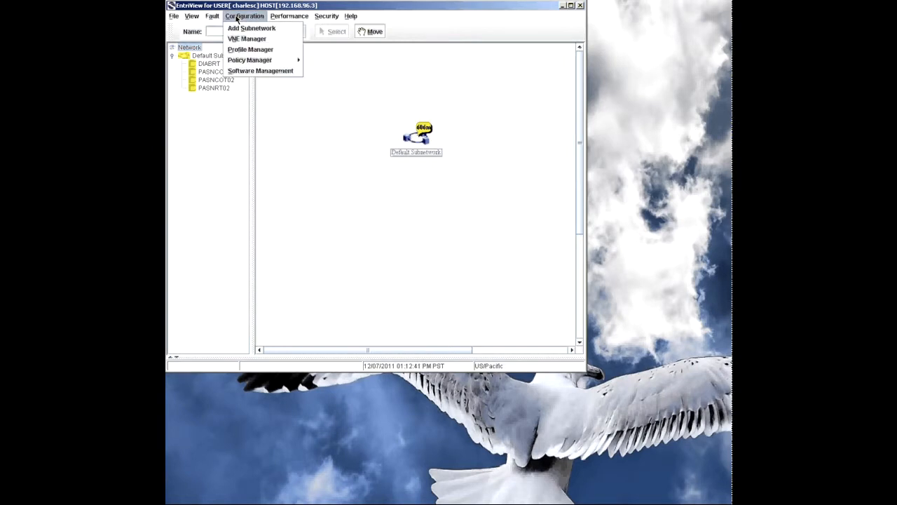
left_click(246, 72)
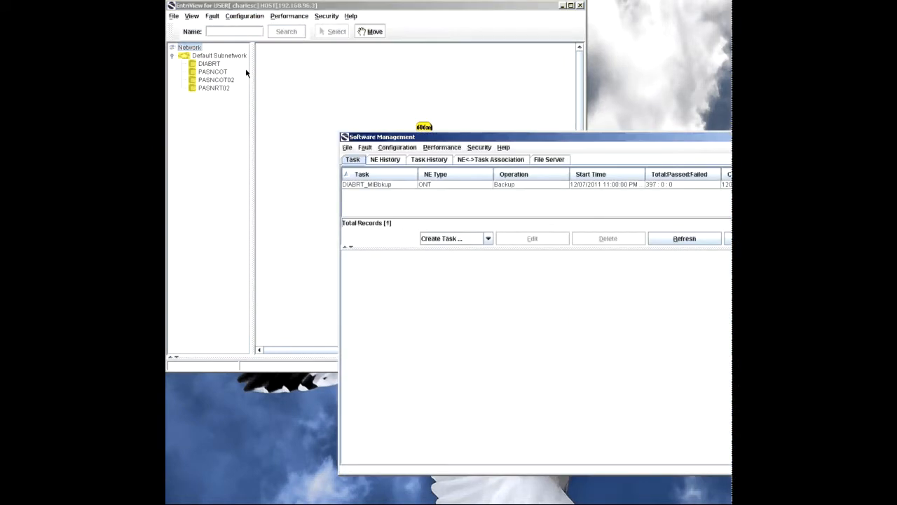
left_click(549, 160)
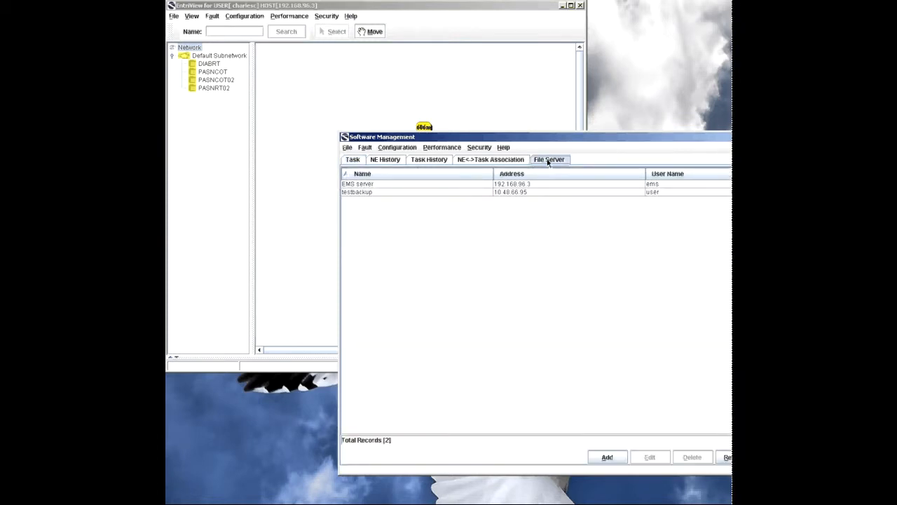
left_click(534, 193)
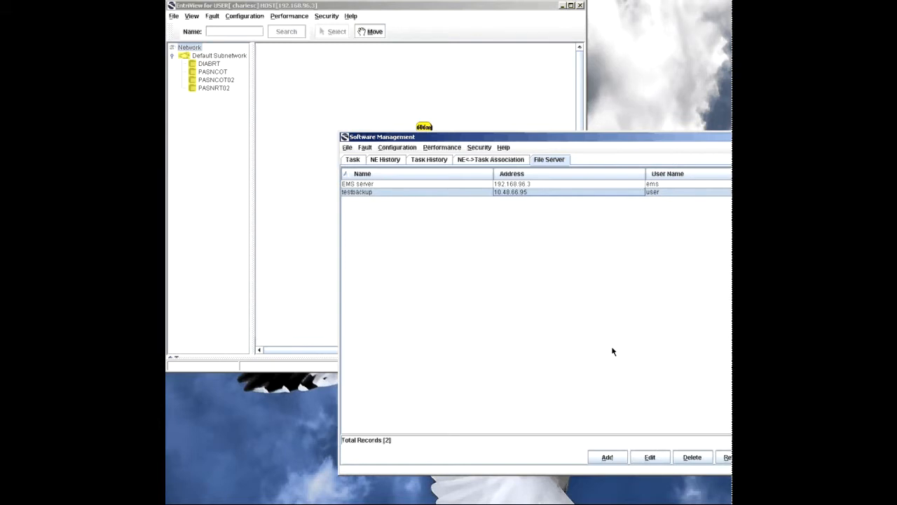
left_click(647, 458)
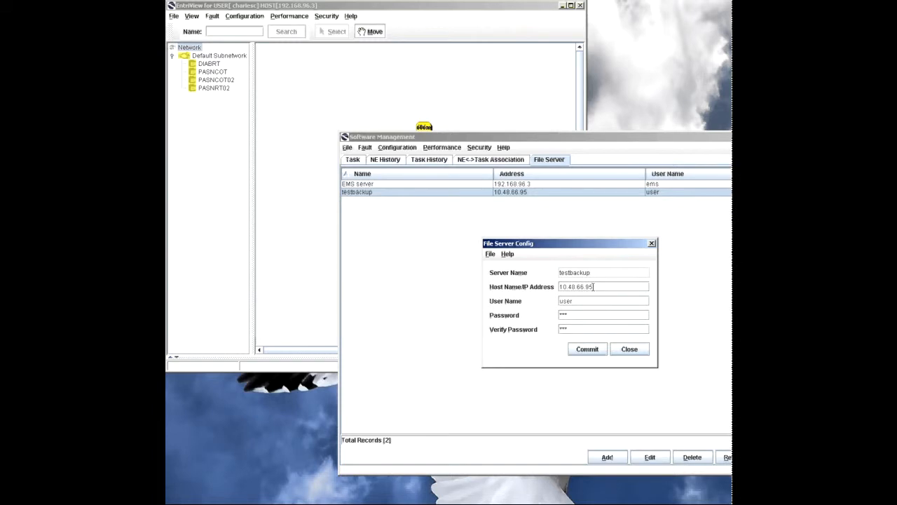
Step: Check this computer's IP address with ipconfig in a command prompt, and close the prompt
key("super")
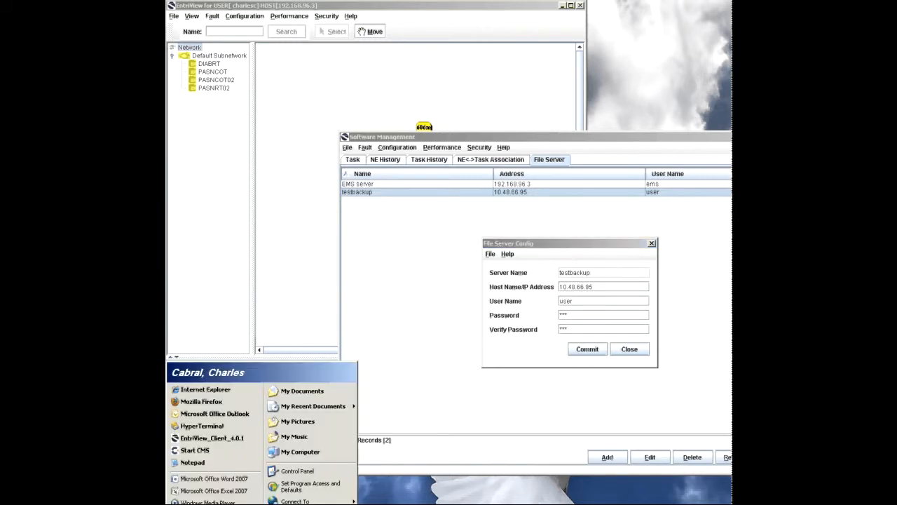
key("r")
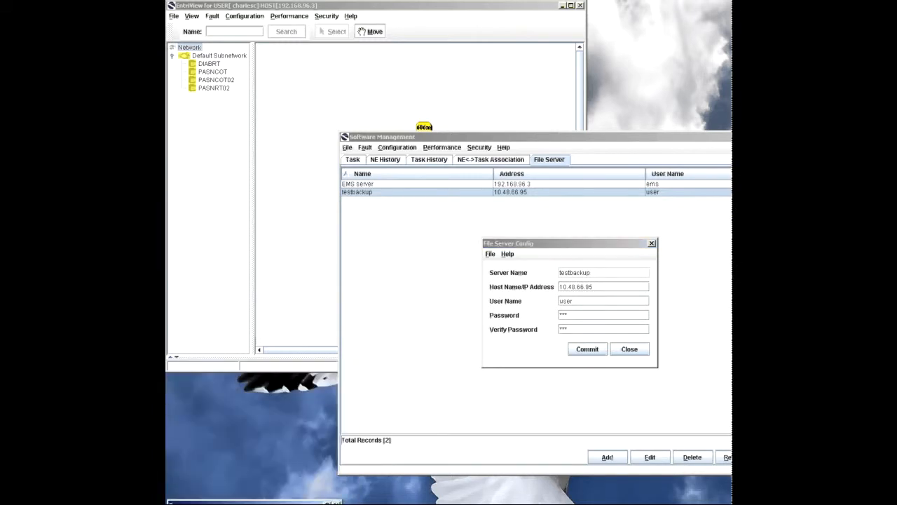
key("Return")
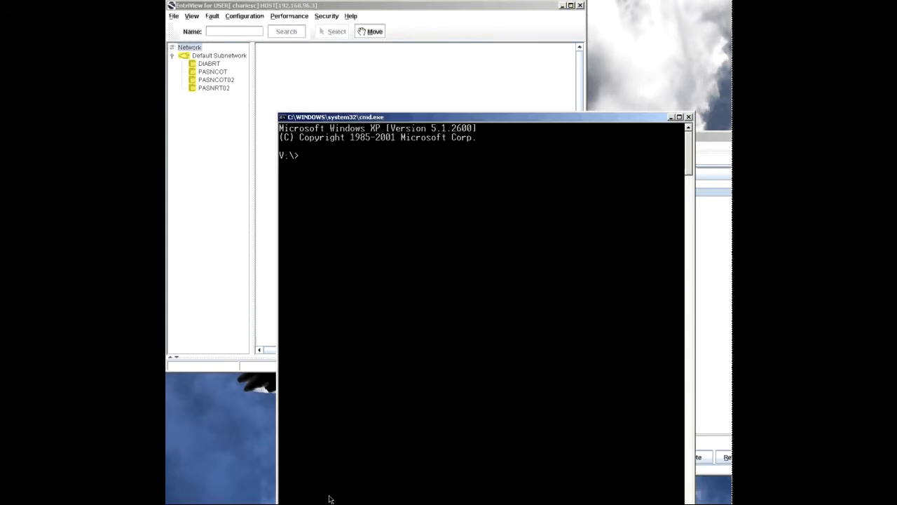
type("ipconfig")
key("Return")
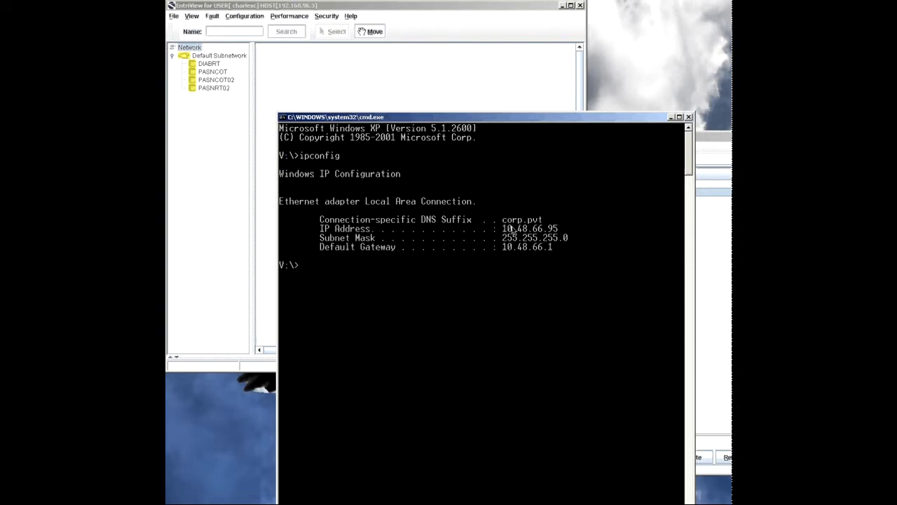
left_click(689, 120)
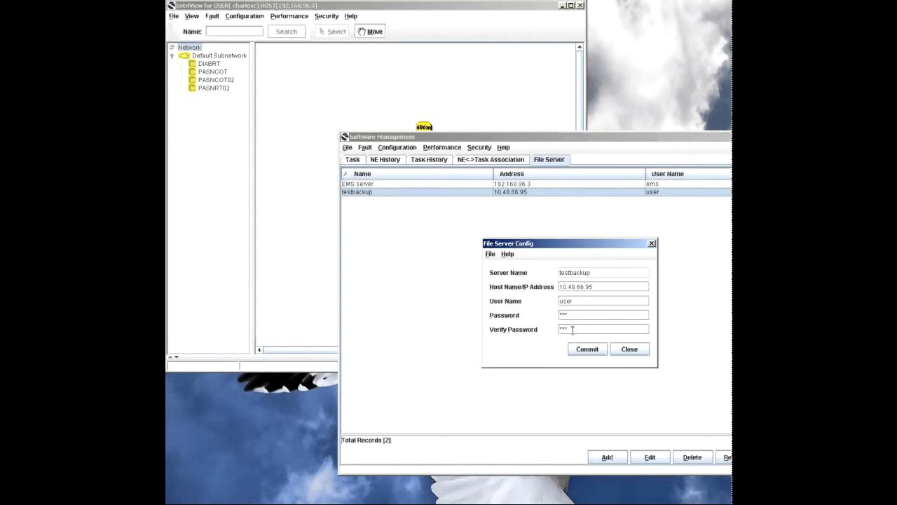
Step: Commit the testbackup file server configuration and close it
left_click(586, 348)
left_click(631, 348)
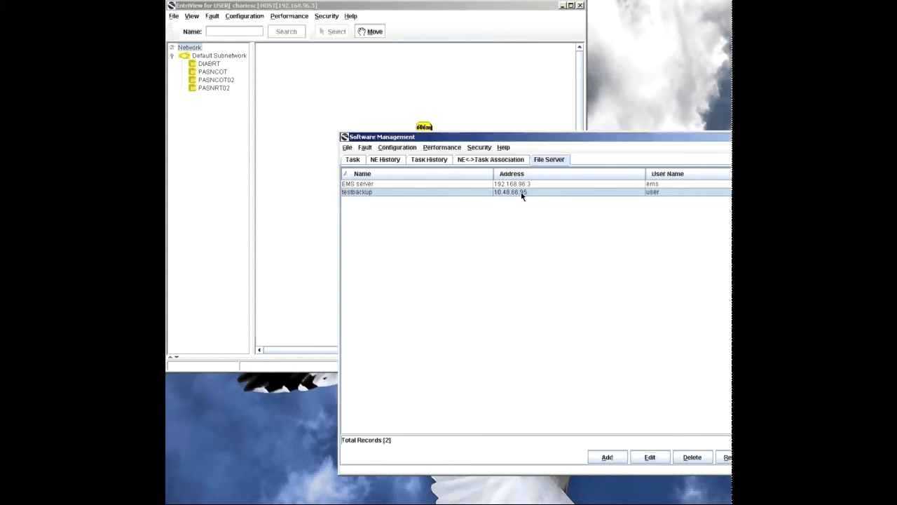
Step: Start a new Registry File Backup task that leaves out the ONT MIB backup
left_click(352, 160)
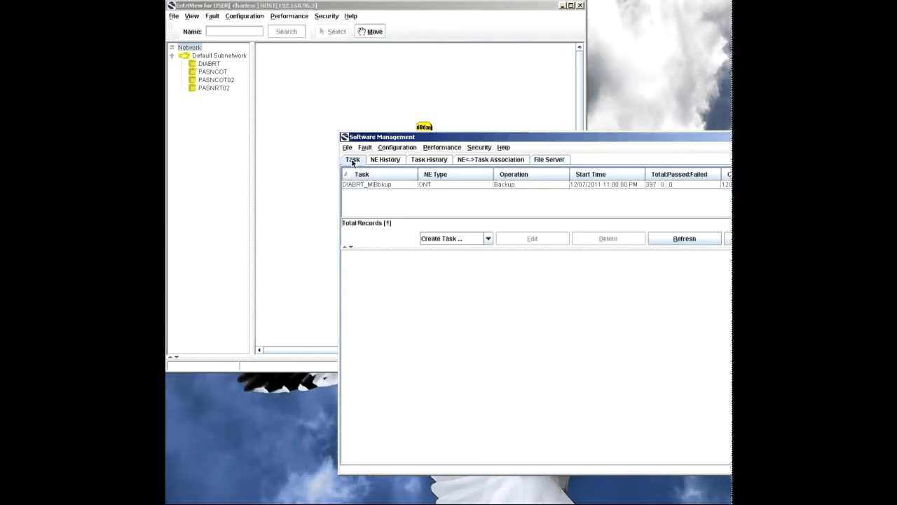
left_click(488, 239)
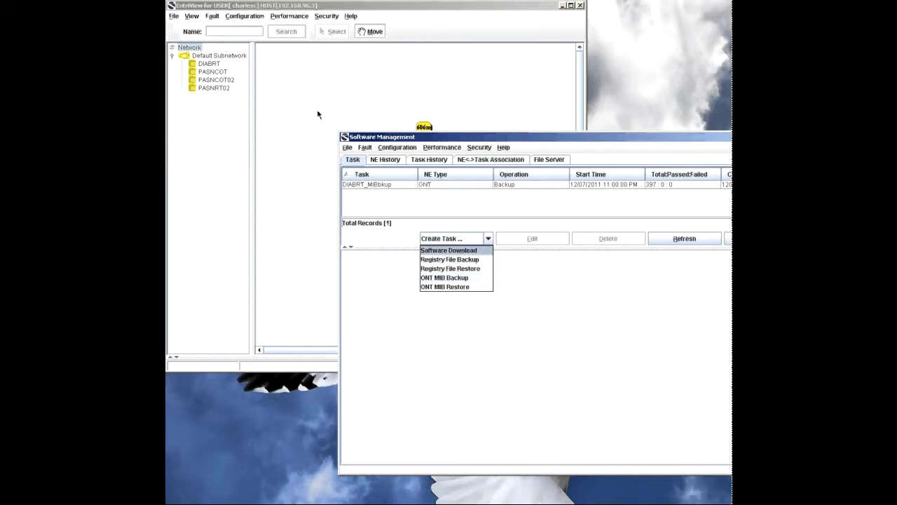
left_click_drag(424, 140, 345, 115)
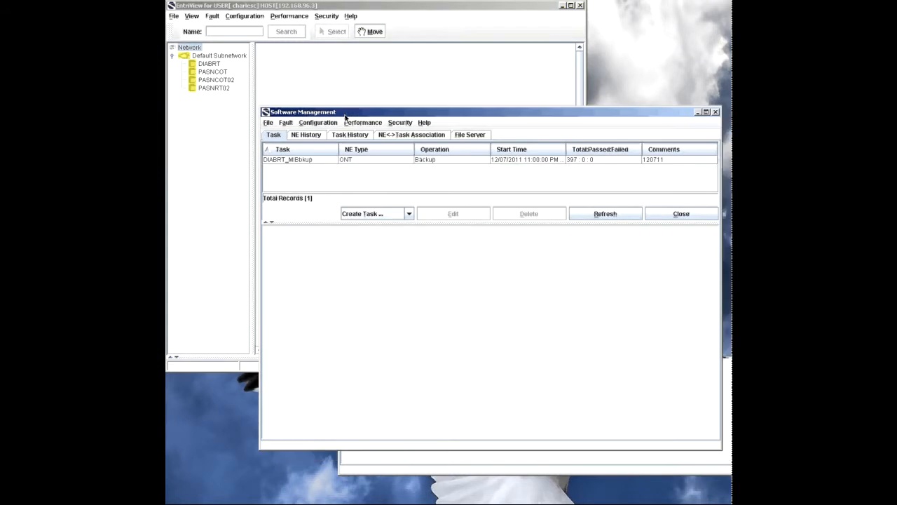
left_click(393, 214)
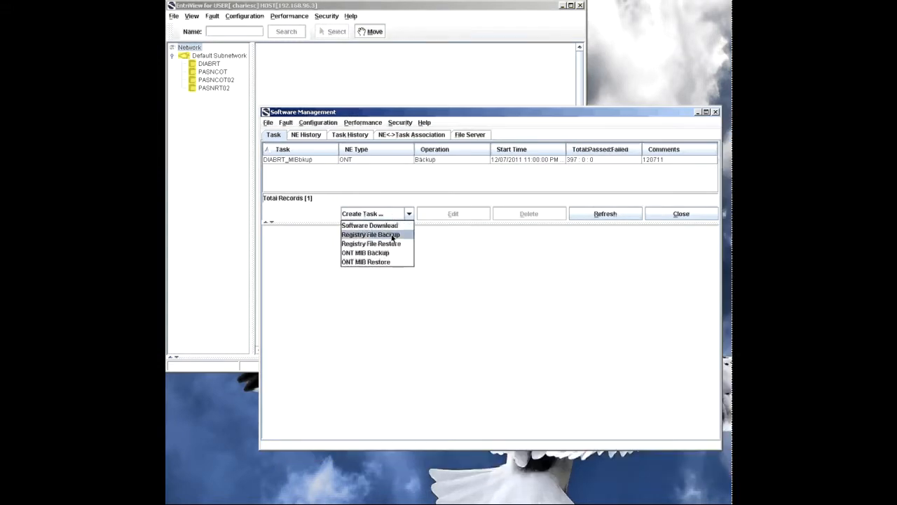
left_click(392, 235)
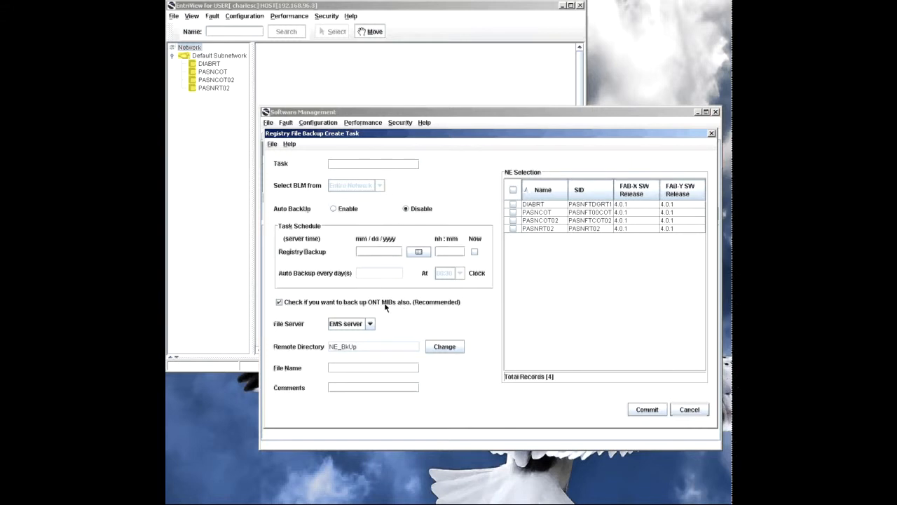
left_click(280, 303)
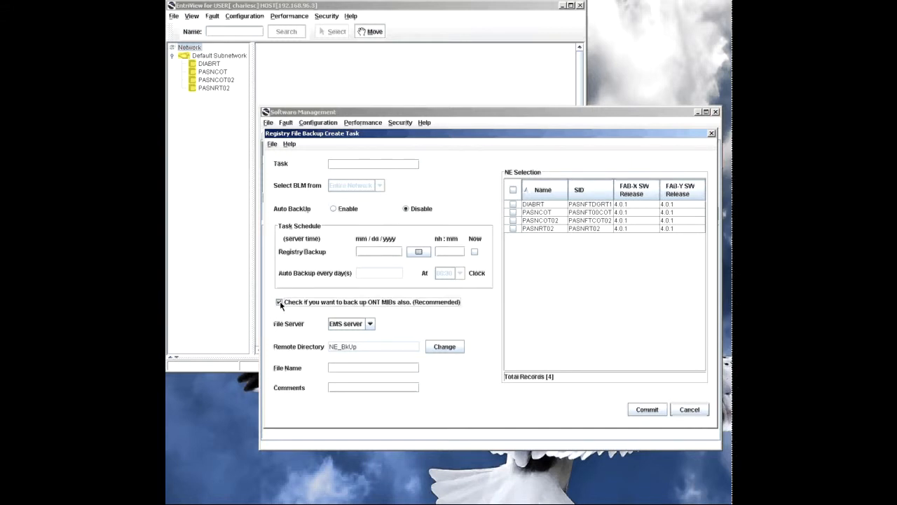
Step: Name the backup task RegBK and schedule the registry backup to run now
left_click(338, 164)
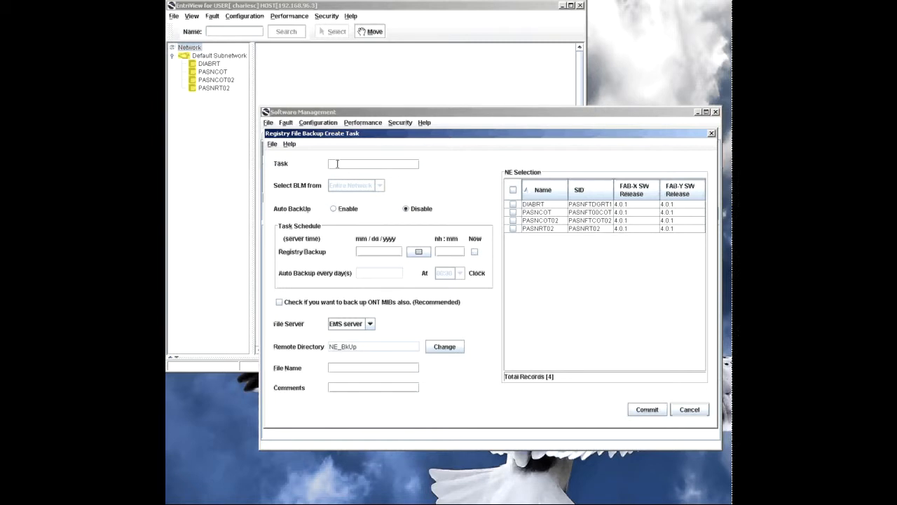
type("RegBk")
left_click(474, 252)
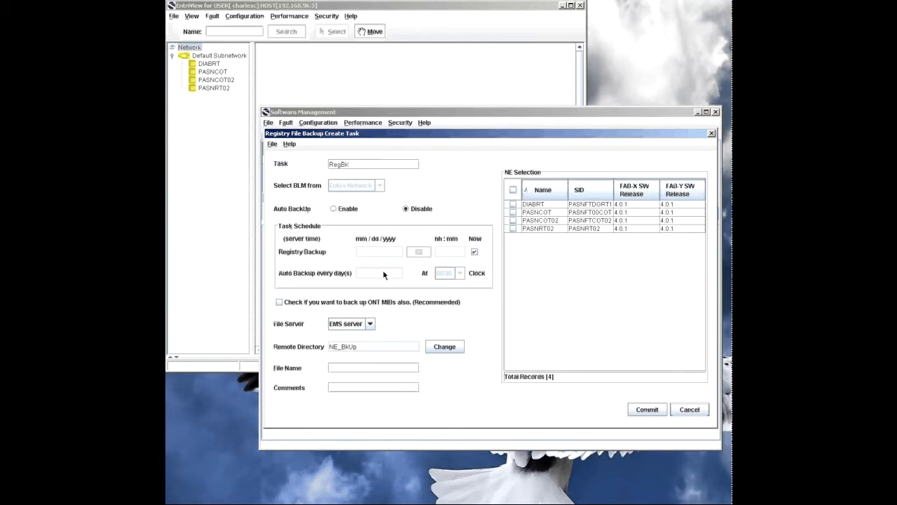
Step: Include all listed network elements in the task and choose testbackup as its file server
left_click(513, 190)
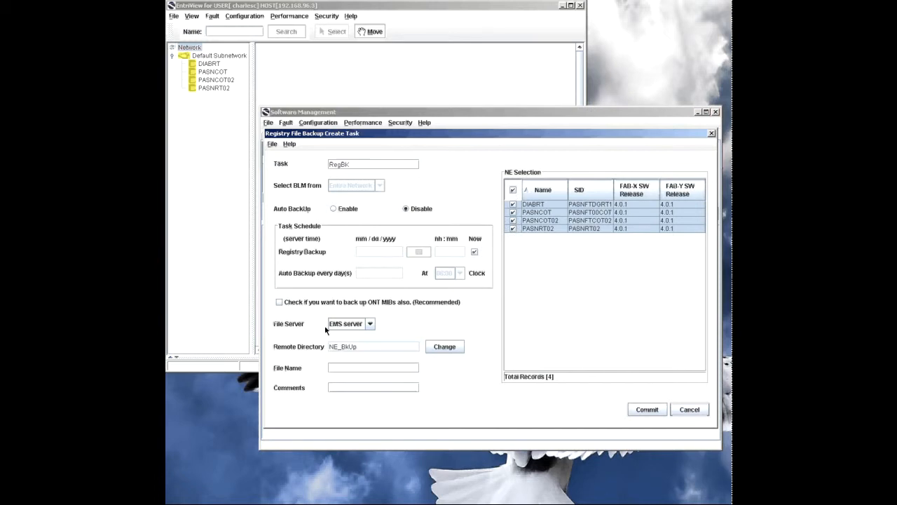
left_click(347, 323)
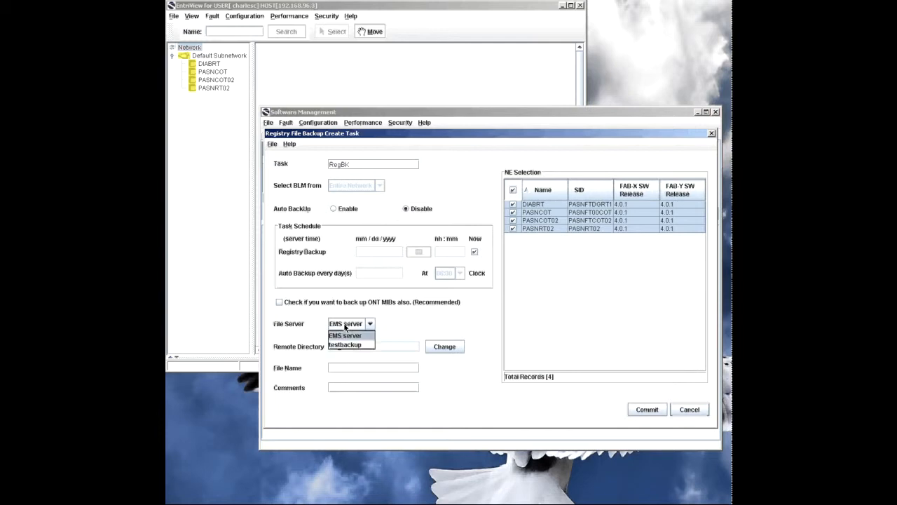
left_click(347, 344)
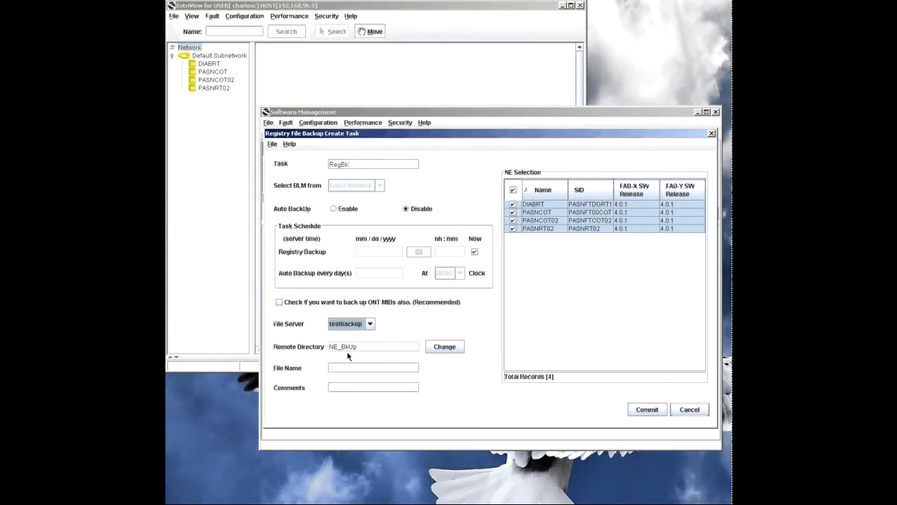
Step: Set the backup's file name to regBK and its comment to 120811
left_click(326, 366)
type("regBK")
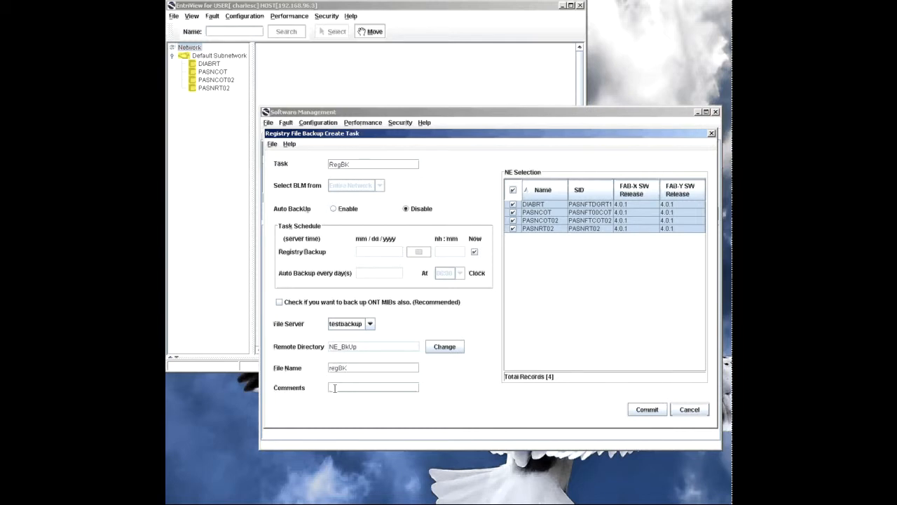
type("120811")
Step: Commit the registry backup task and select RegBK in the task list to show its per-element status
left_click(647, 410)
left_click(648, 411)
left_click(477, 292)
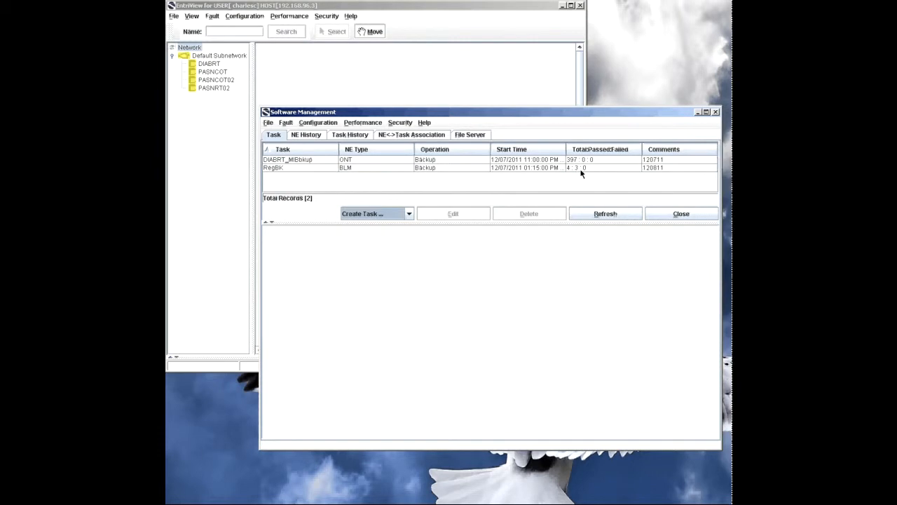
left_click(571, 169)
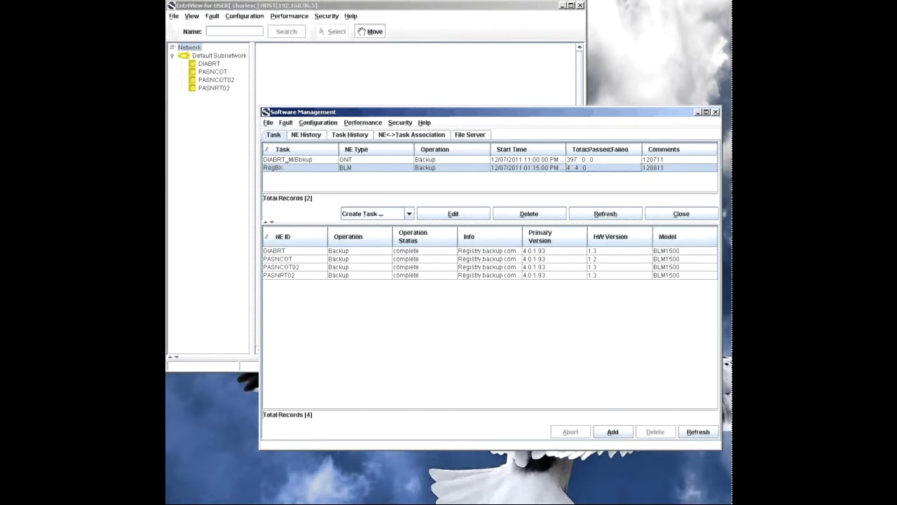
Step: Switch to Quick 'n Easy FTP Server and examine the latest server log entries for the backup transfer
key("alt+Tab")
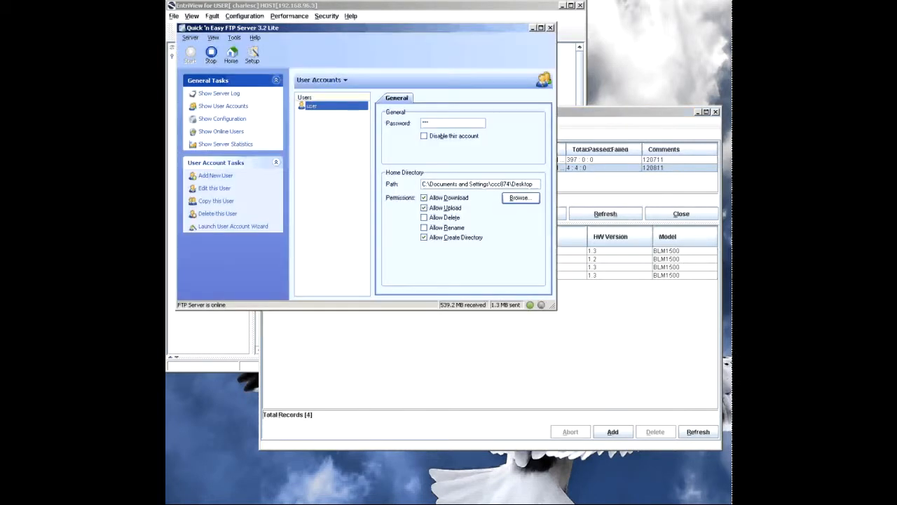
left_click(215, 95)
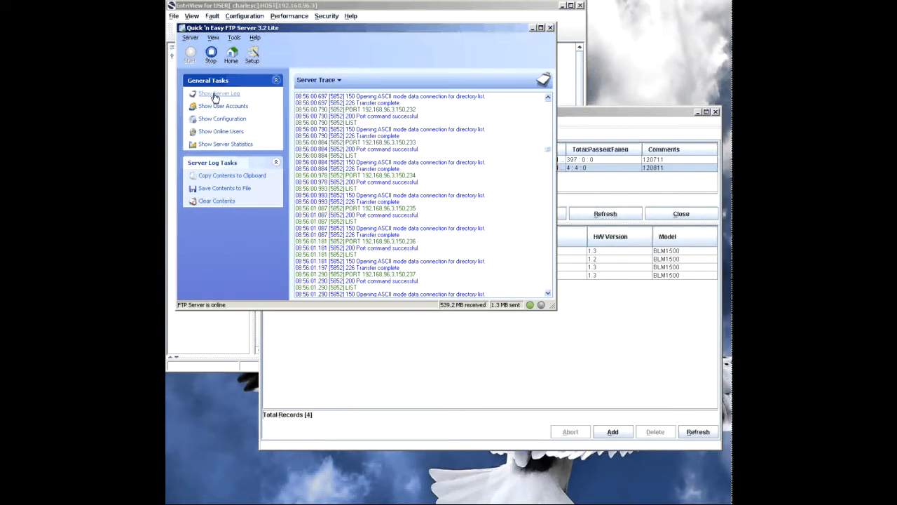
left_click_drag(548, 150, 544, 257)
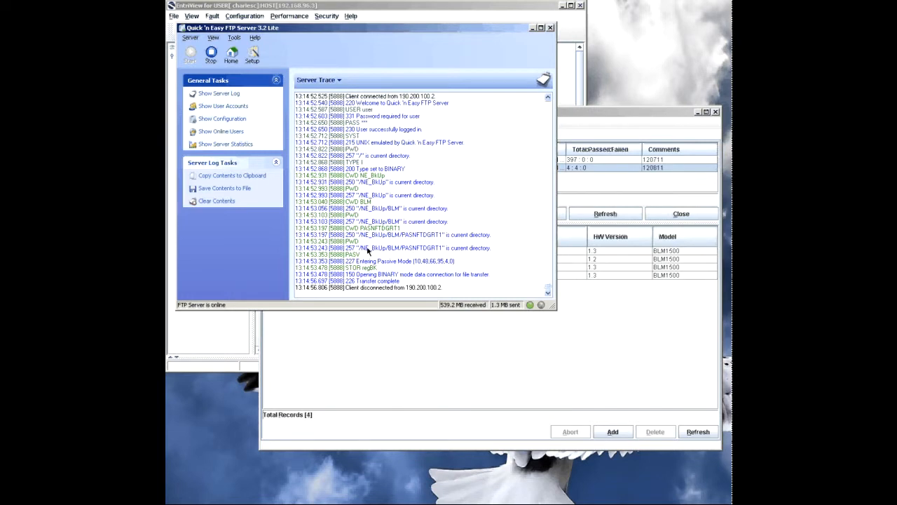
left_click(533, 27)
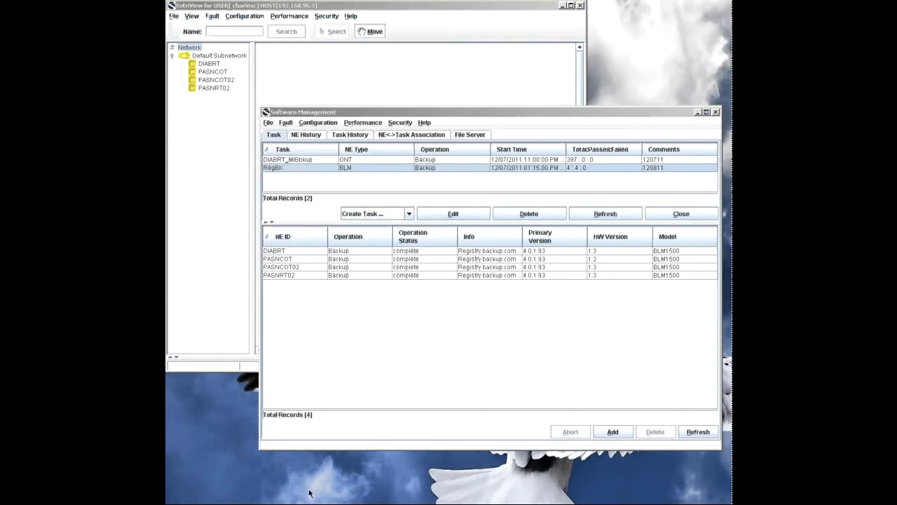
Step: Switch to Windows Explorer with the folder tree shown and open the BLM folder inside NE_BkUp on the Desktop
left_click(184, 503)
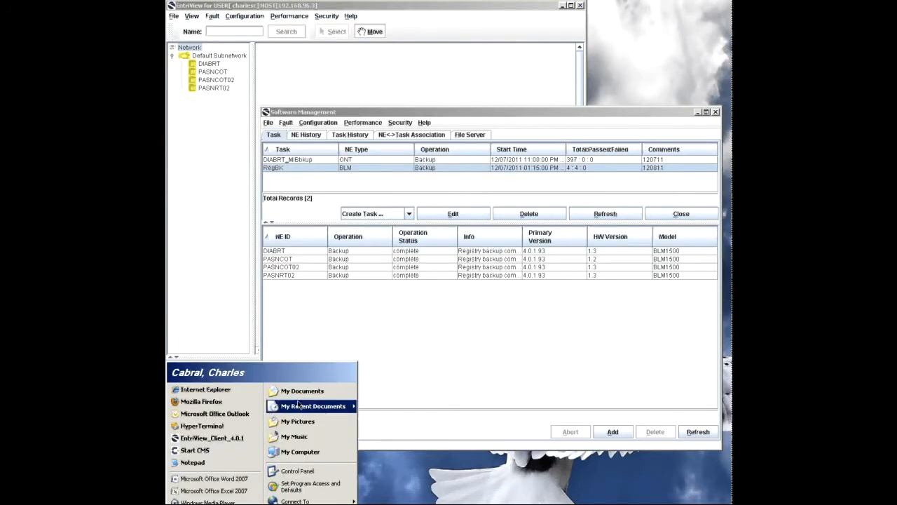
left_click(300, 452)
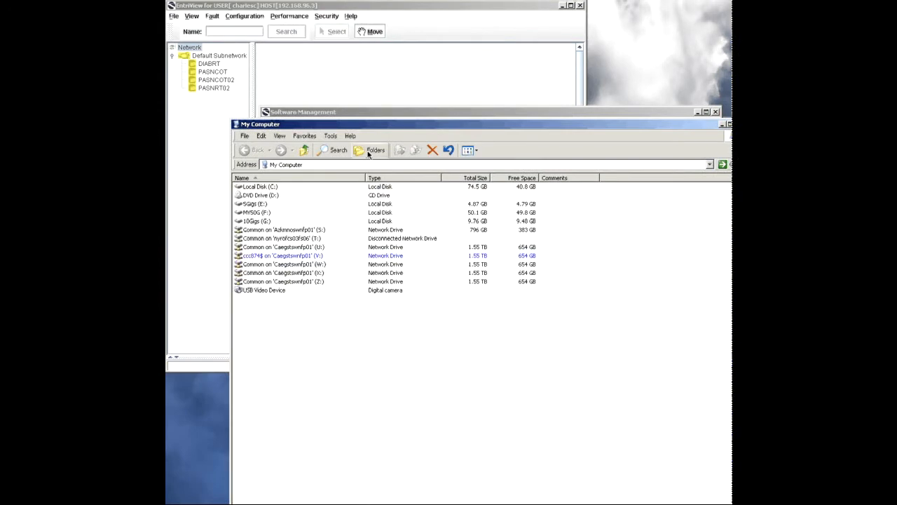
left_click(368, 152)
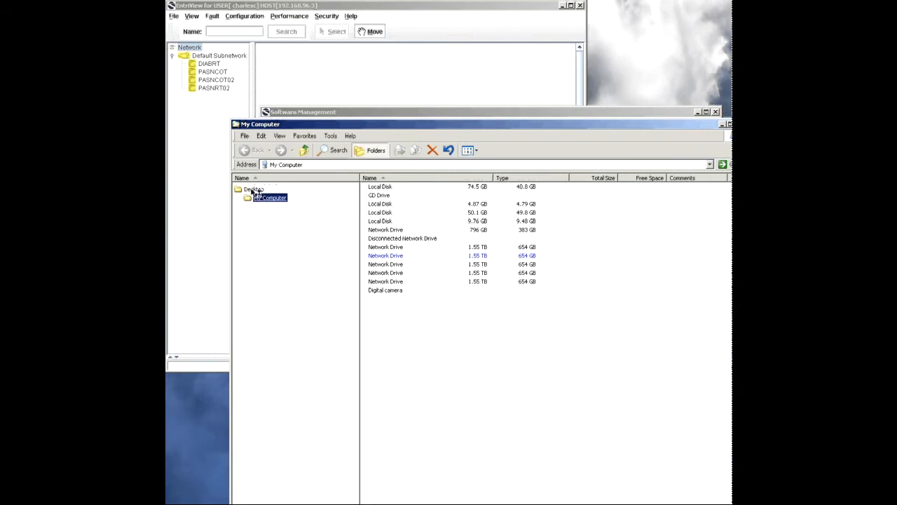
left_click(254, 189)
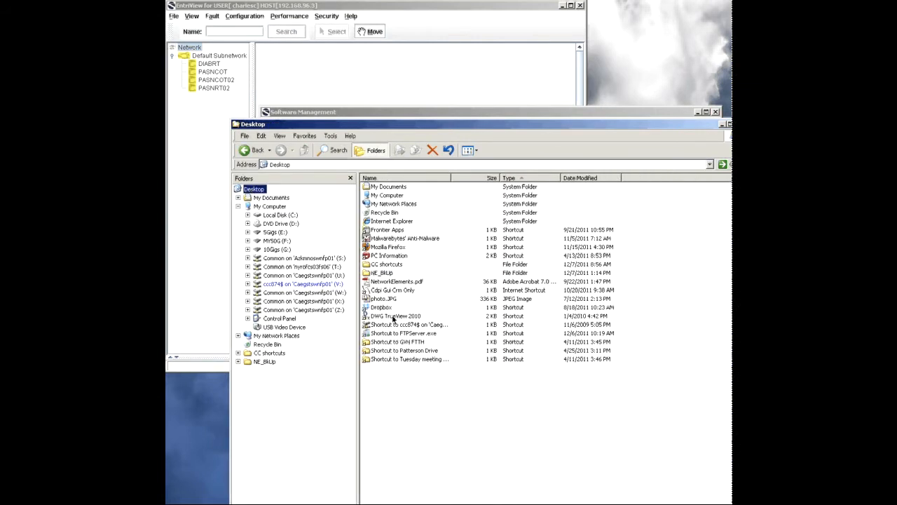
double_click(384, 274)
double_click(382, 188)
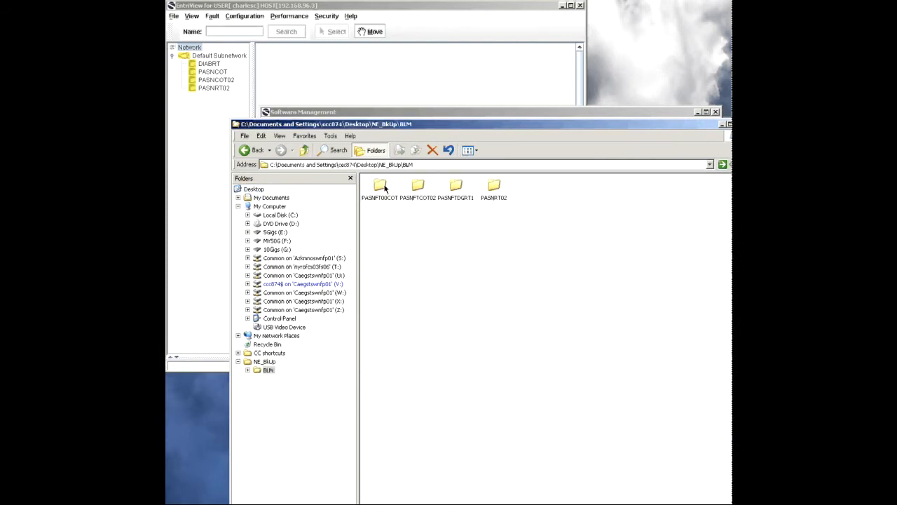
Step: Inspect the regBK file's details in the PASNRT02 backup folder and close the Explorer window
double_click(494, 187)
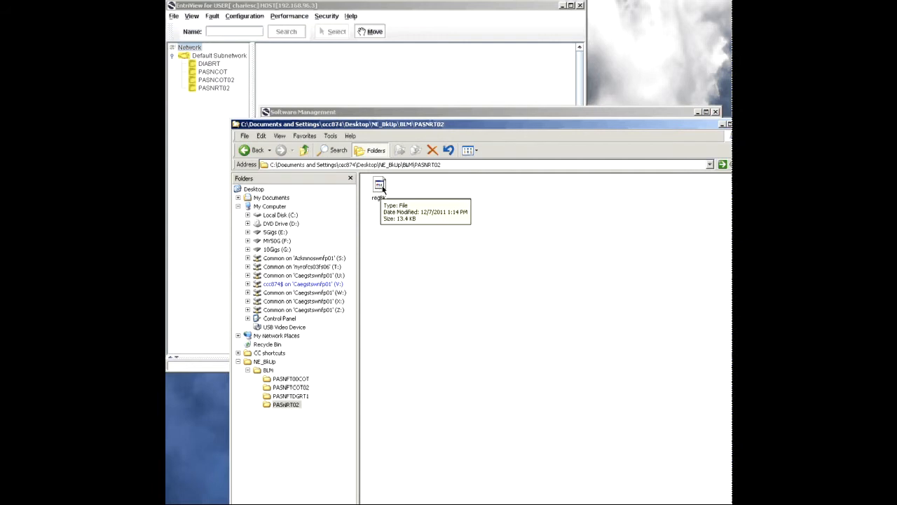
left_click(304, 151)
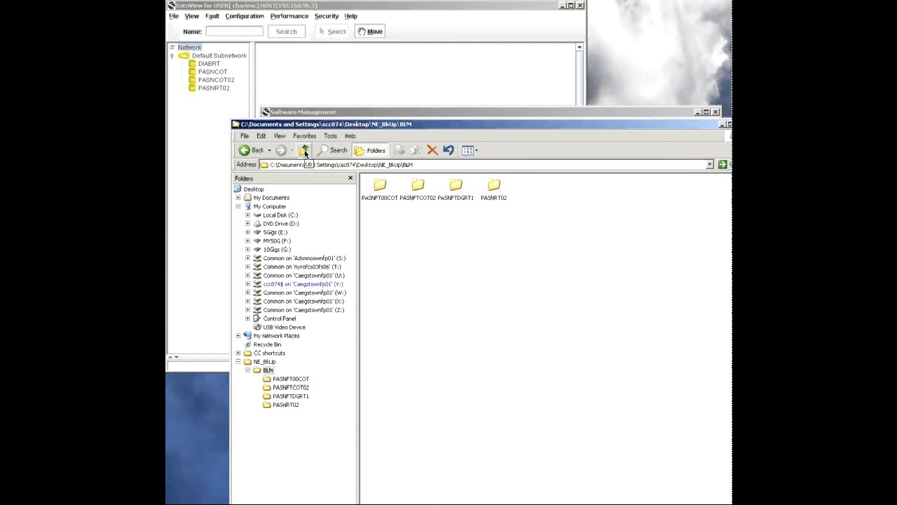
left_click(729, 125)
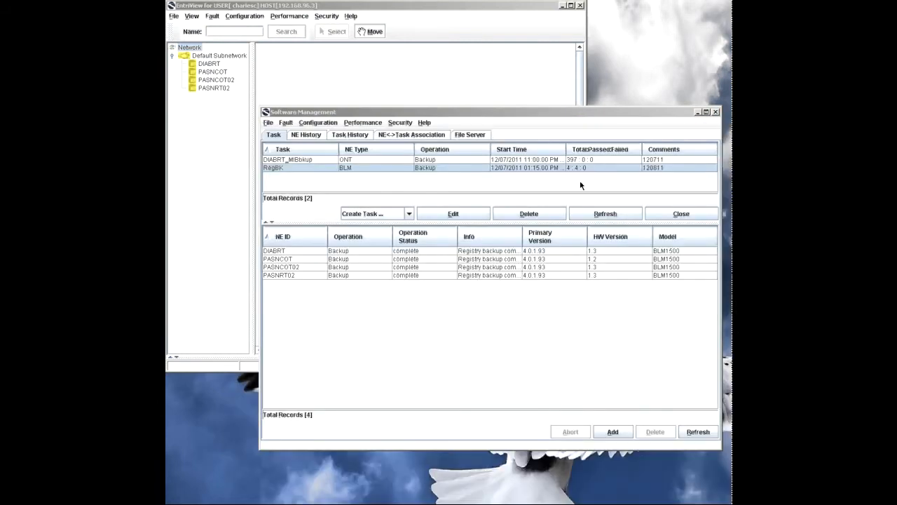
Step: Delete the RegBK registry backup task from the Software Management task list
left_click(409, 214)
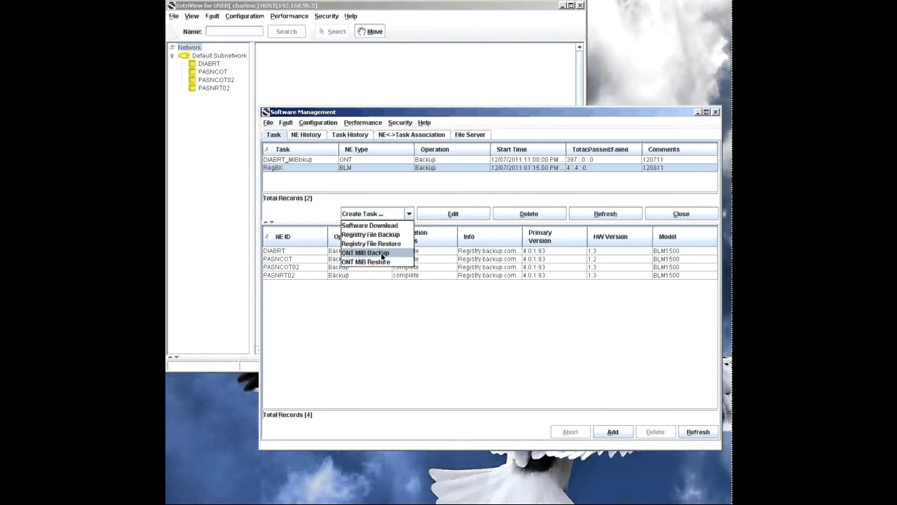
left_click(435, 170)
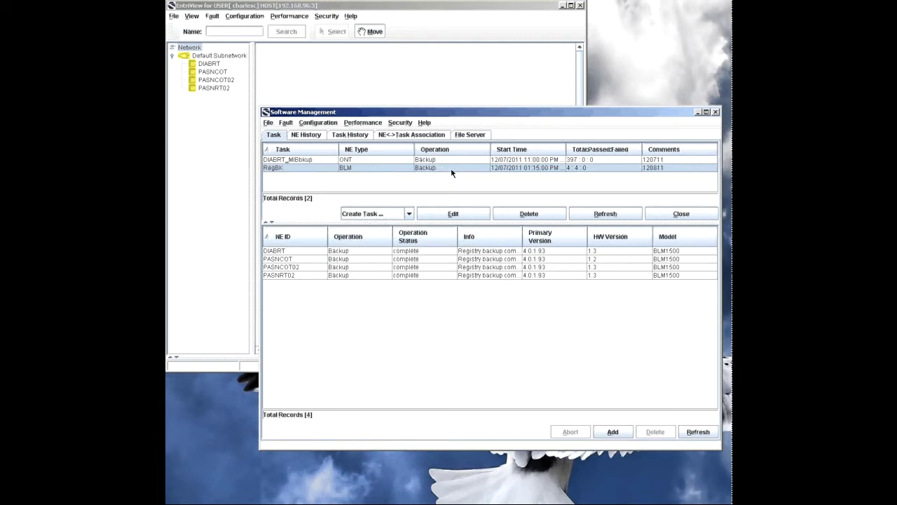
left_click(528, 213)
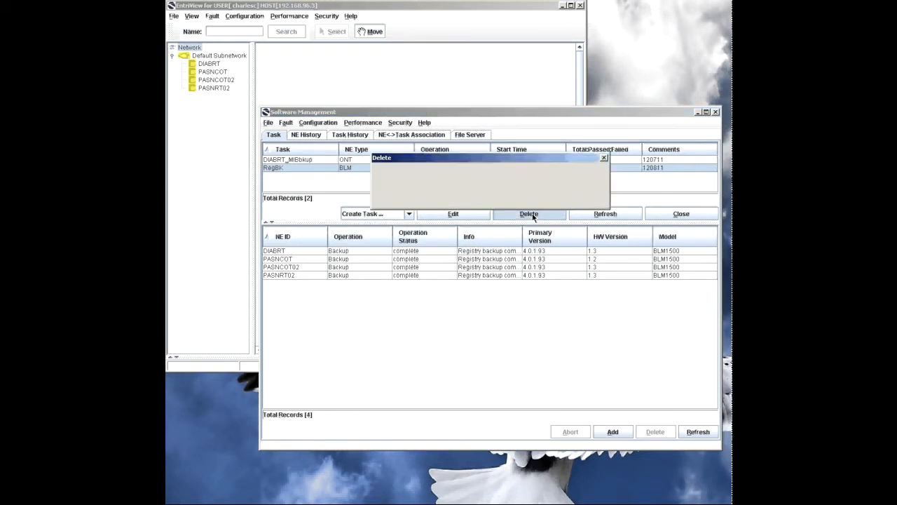
left_click(479, 195)
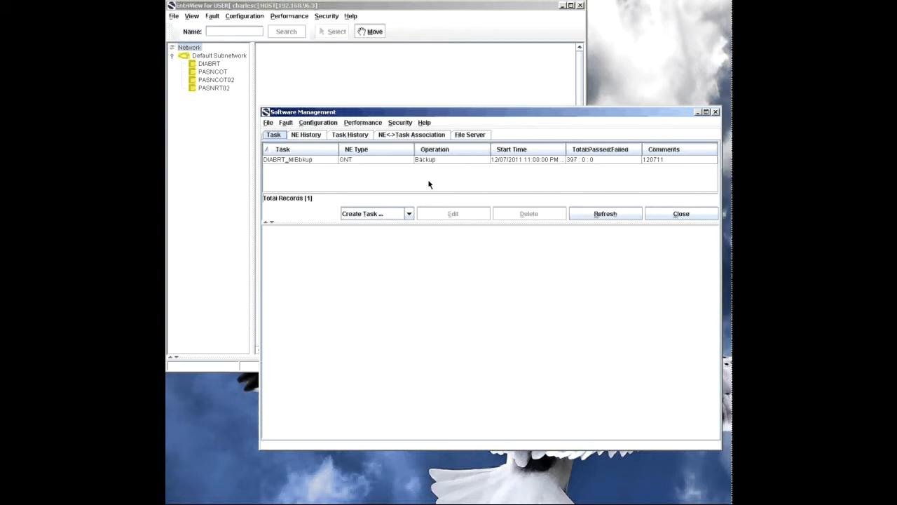
left_click(409, 214)
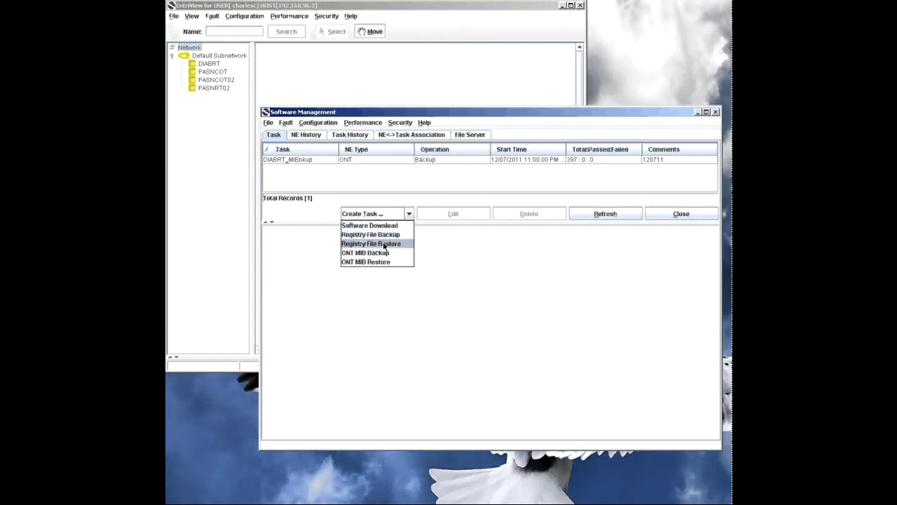
left_click(409, 215)
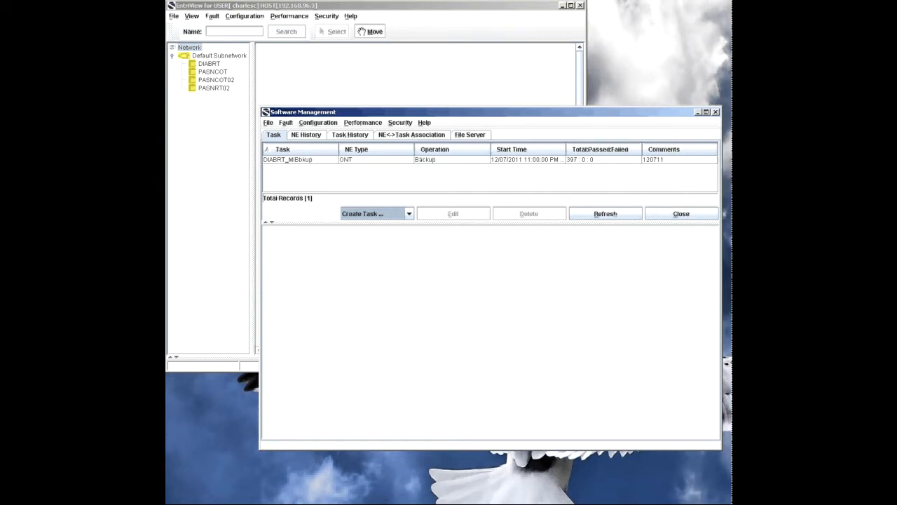
Step: Switch to Quick 'n Easy FTP Server, stop and shut down the server, and close EntriView's Software Management window
key("alt+Tab")
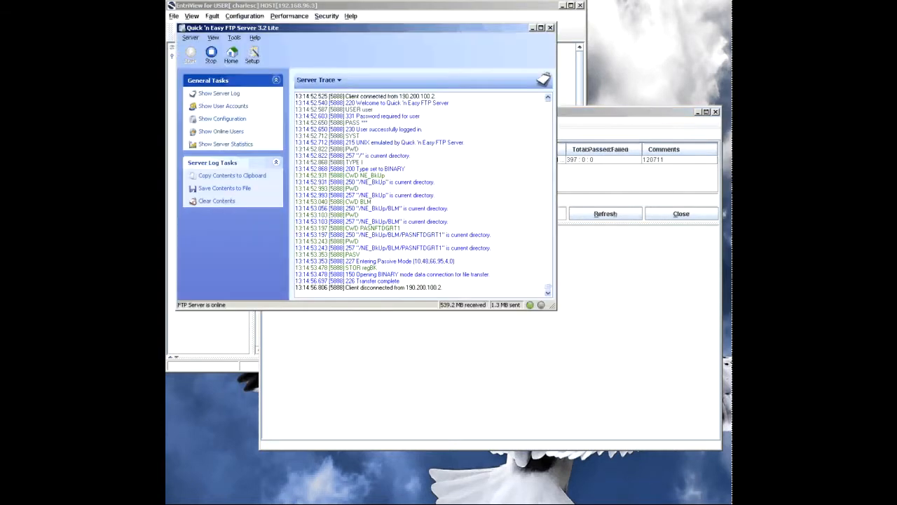
left_click(210, 55)
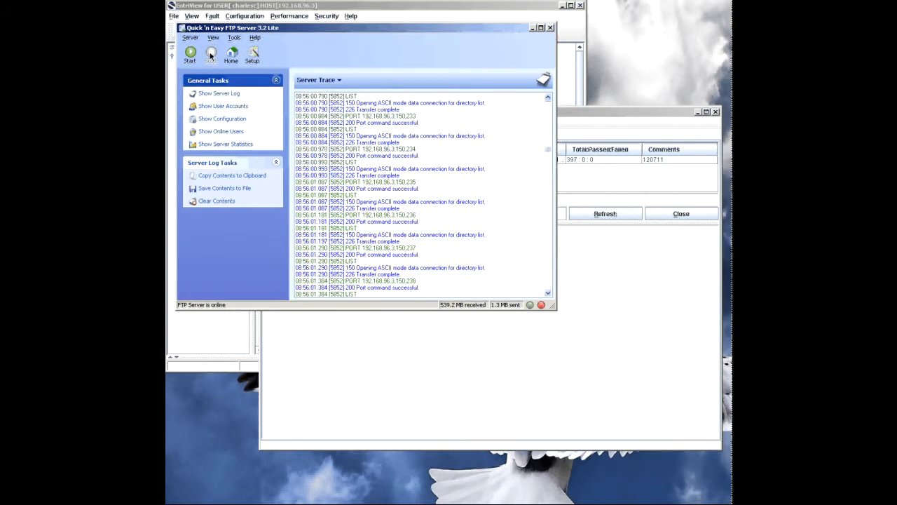
left_click(550, 28)
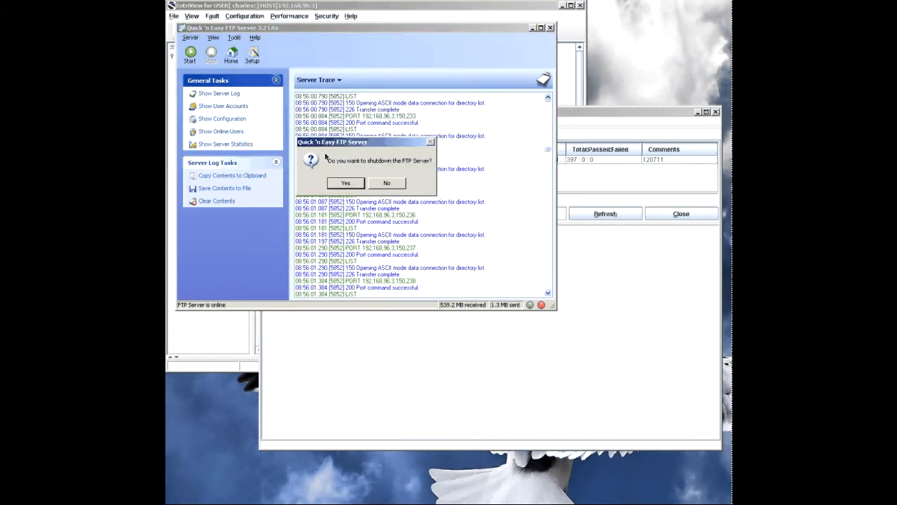
left_click(346, 184)
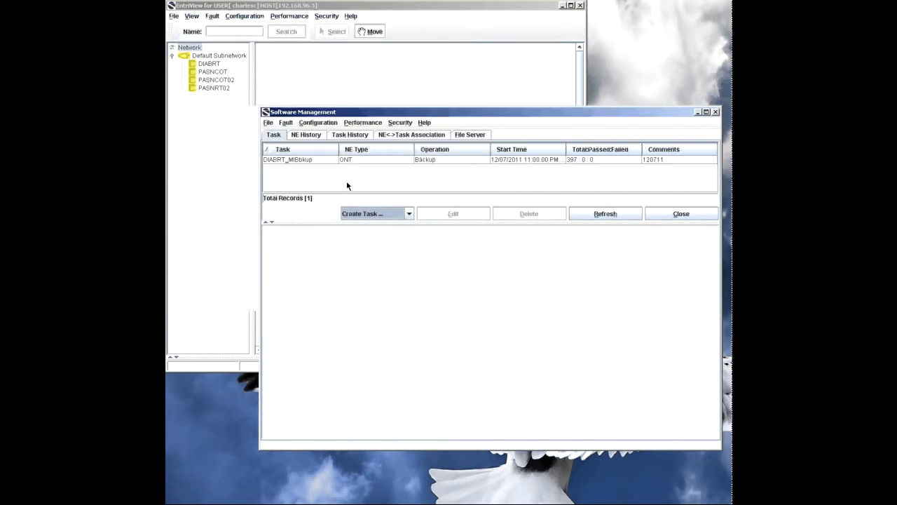
left_click(715, 112)
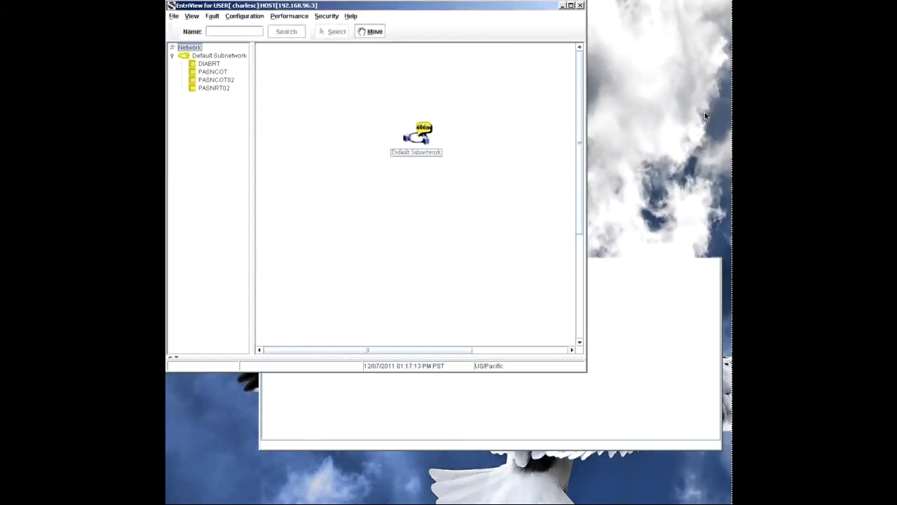